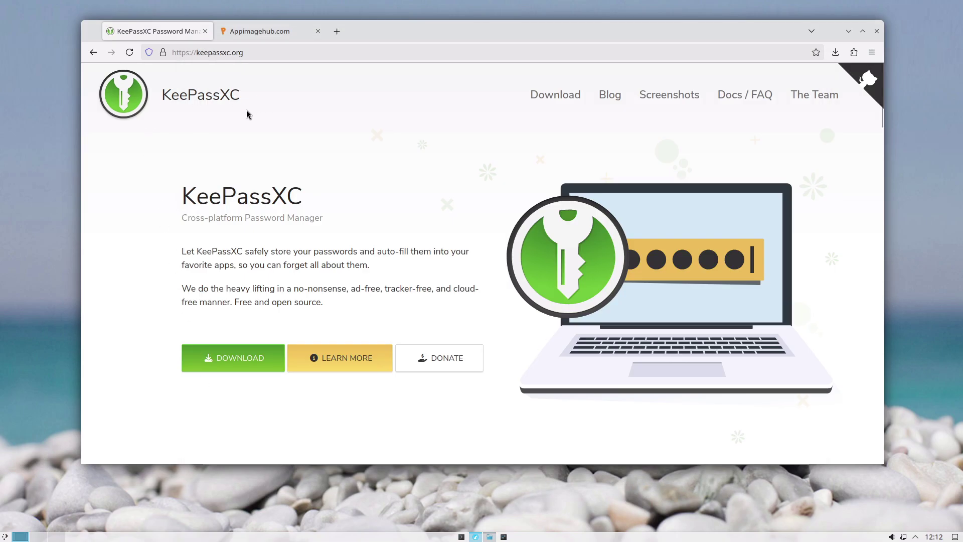
Download the KeePassXC 2.7.9 AppImage into Downloads, then go to the AppImageHub tab
click(242, 360)
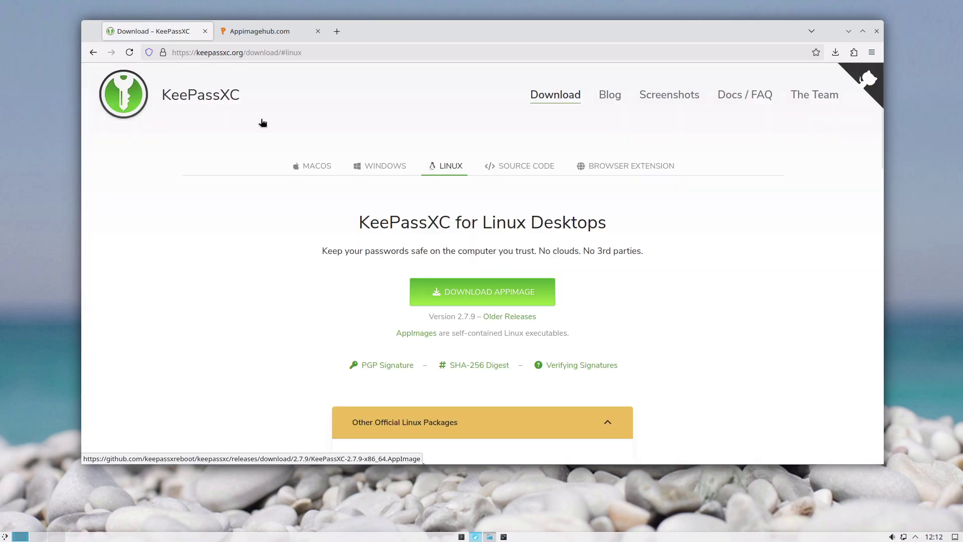
click(476, 295)
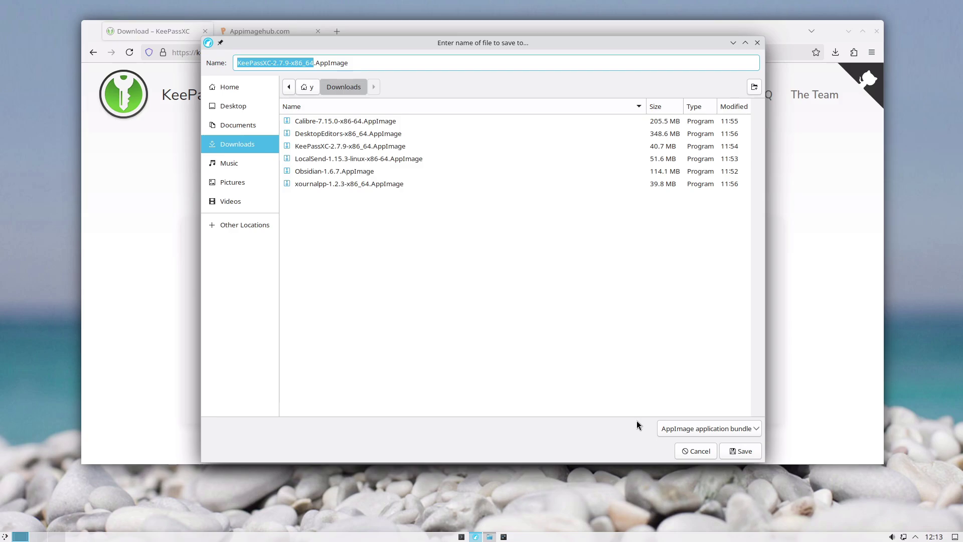
click(703, 450)
click(267, 35)
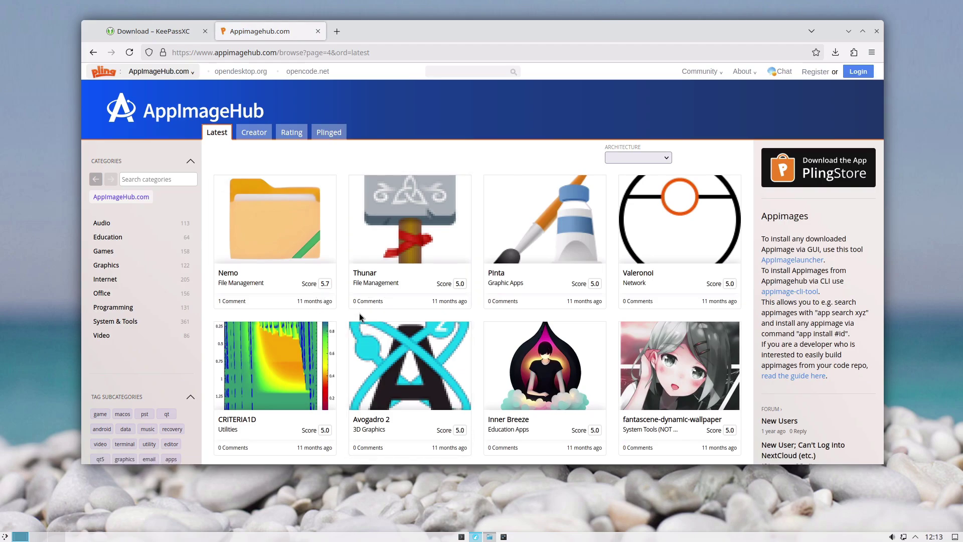
Go back to the 'Download – KeePassXC' tab
click(163, 33)
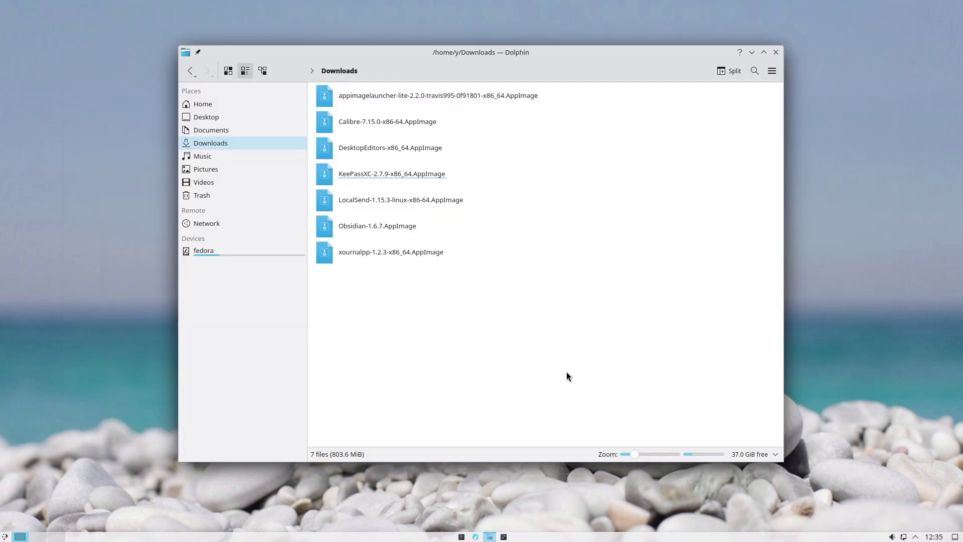
Tick 'Is executable' in the xournalpp-1.2.3 AppImage's Properties, then execute it to open Xournal++
click(358, 251)
right_click(357, 250)
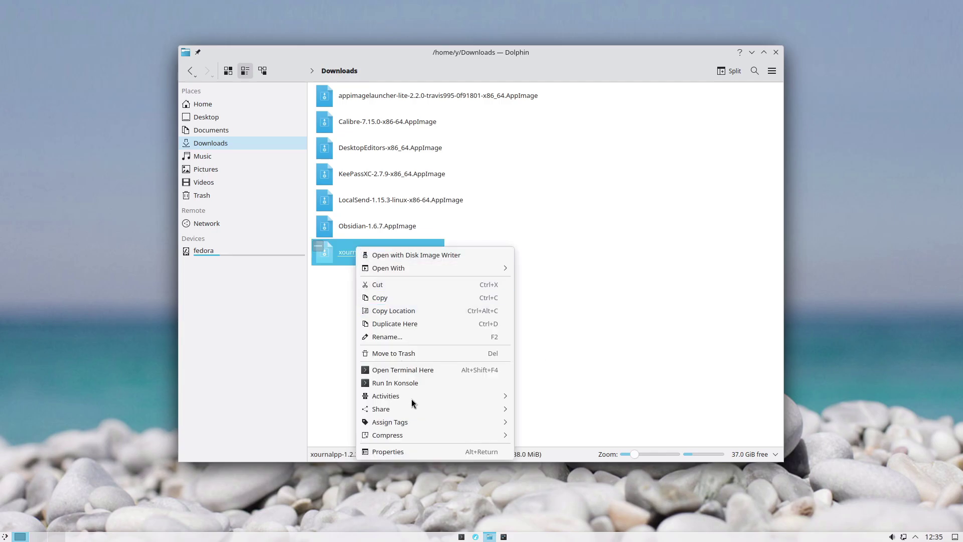
click(398, 450)
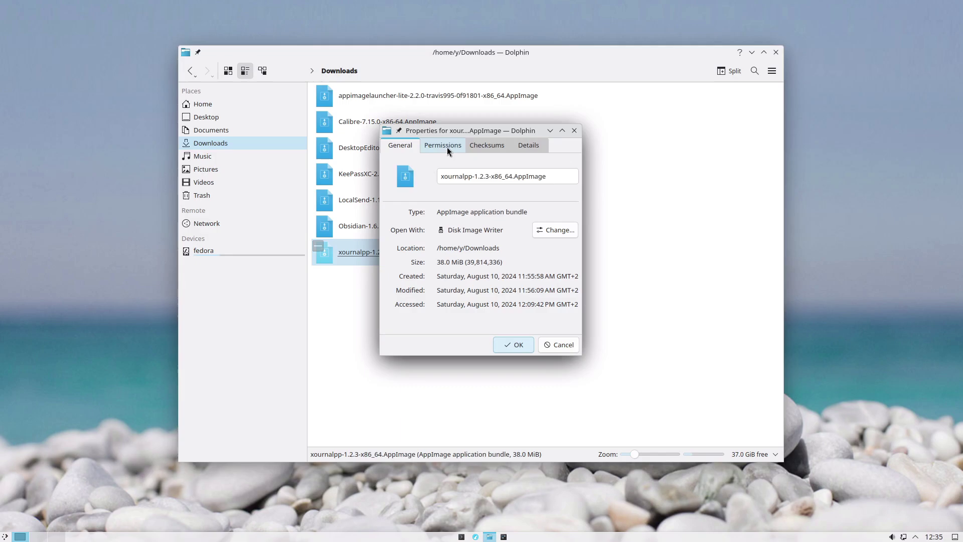
click(444, 145)
click(414, 244)
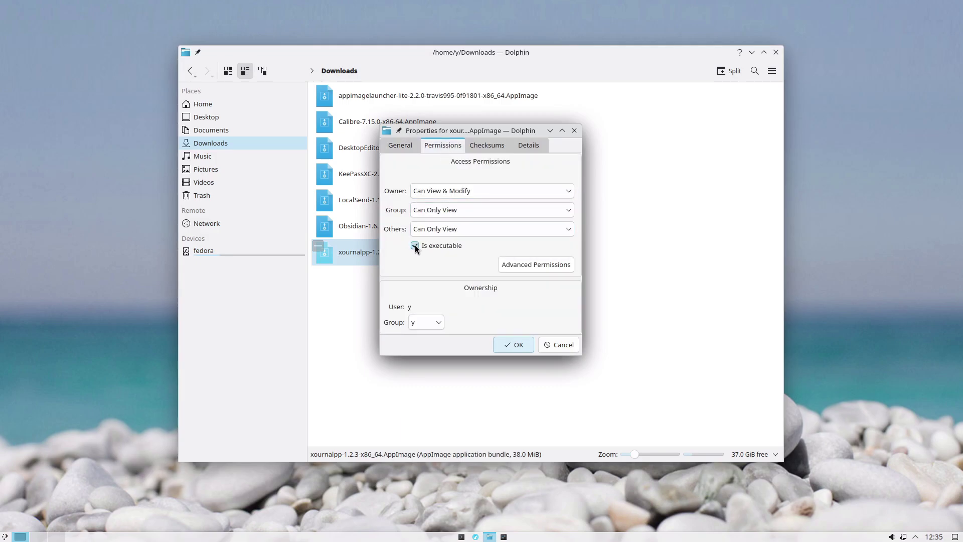
click(519, 345)
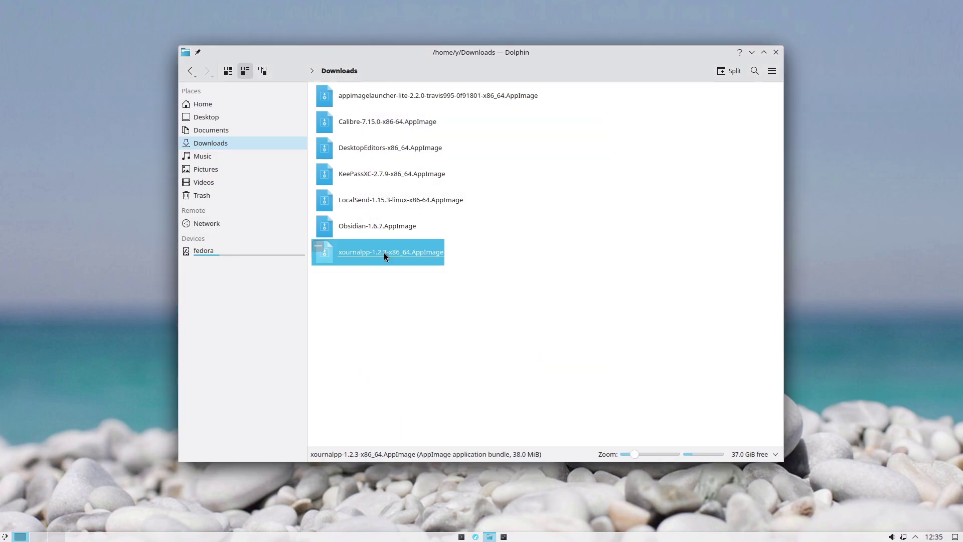
click(384, 252)
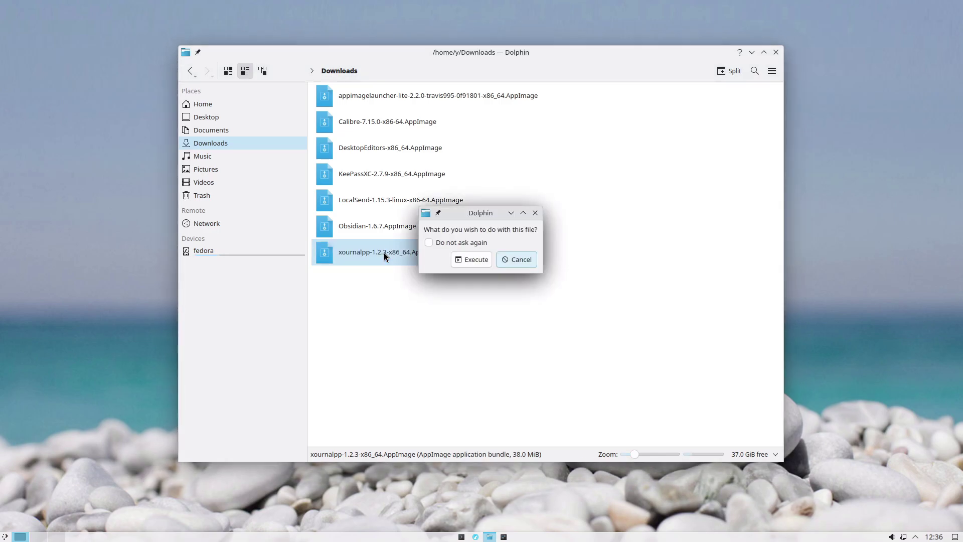
click(474, 259)
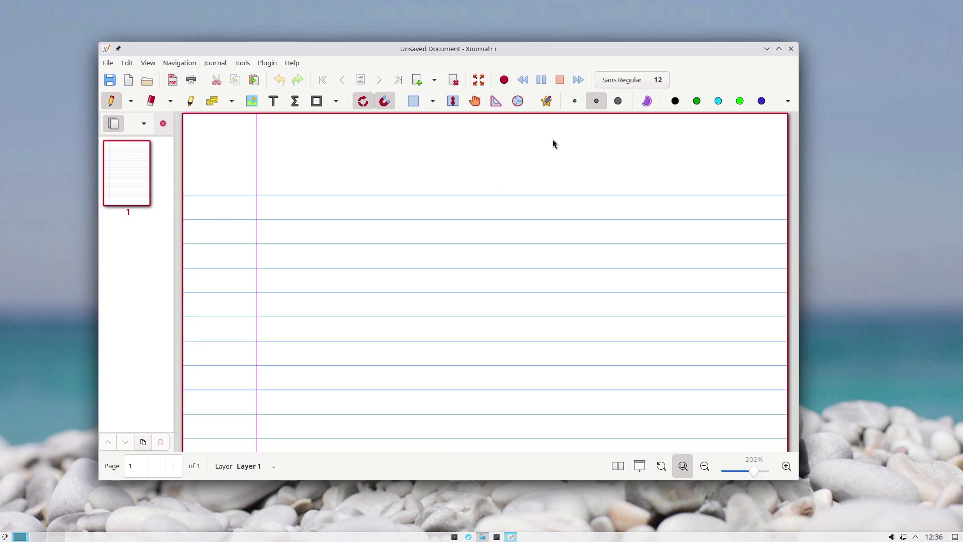
Leave the blank Xournal++ notebook and bring Dolphin's Downloads folder back to the front
key(alt+Tab)
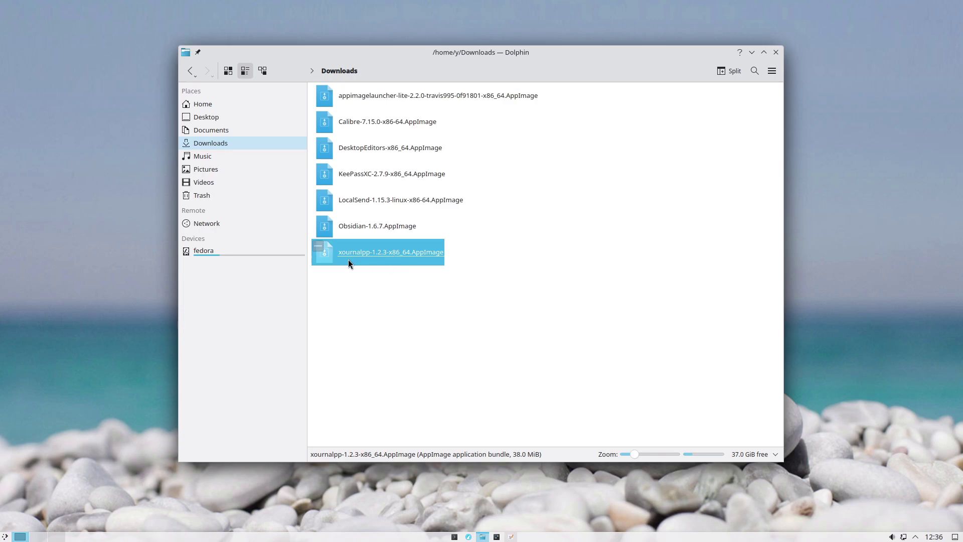
Open the Home folder from Places and display it in Icons view
click(202, 105)
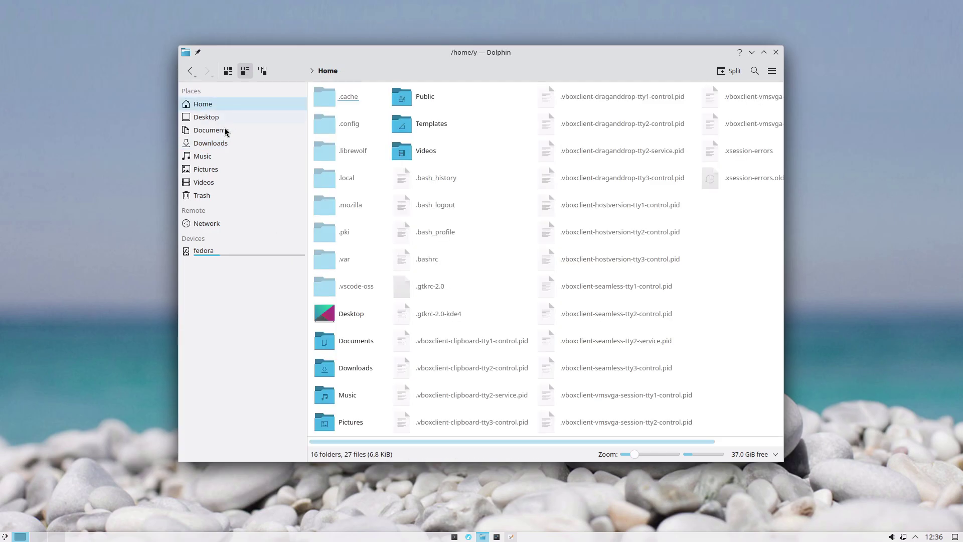
key(ctrl+1)
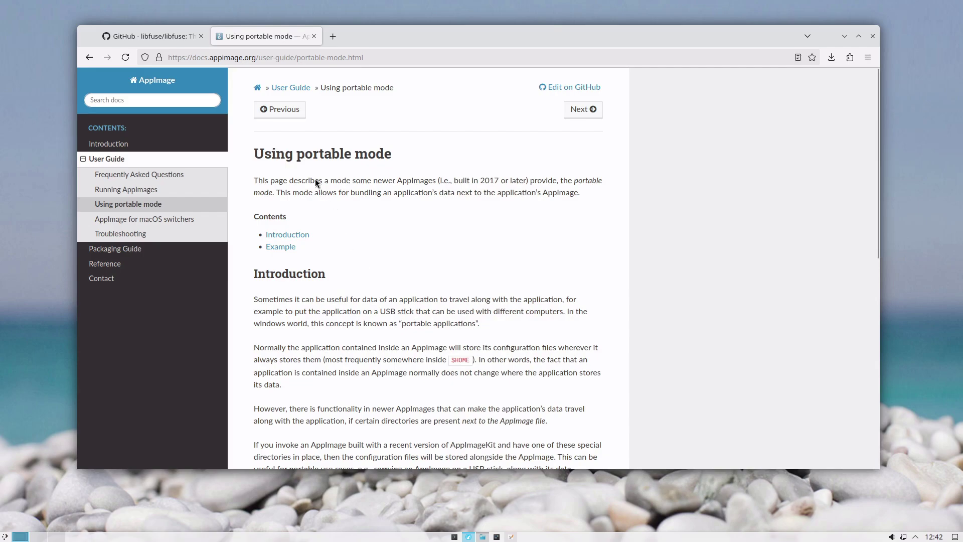
Create an empty 'xournalpp-1.2.3-x86_64.AppImage.config' folder beside the AppImage in Downloads
scroll(367, 152, down, 15)
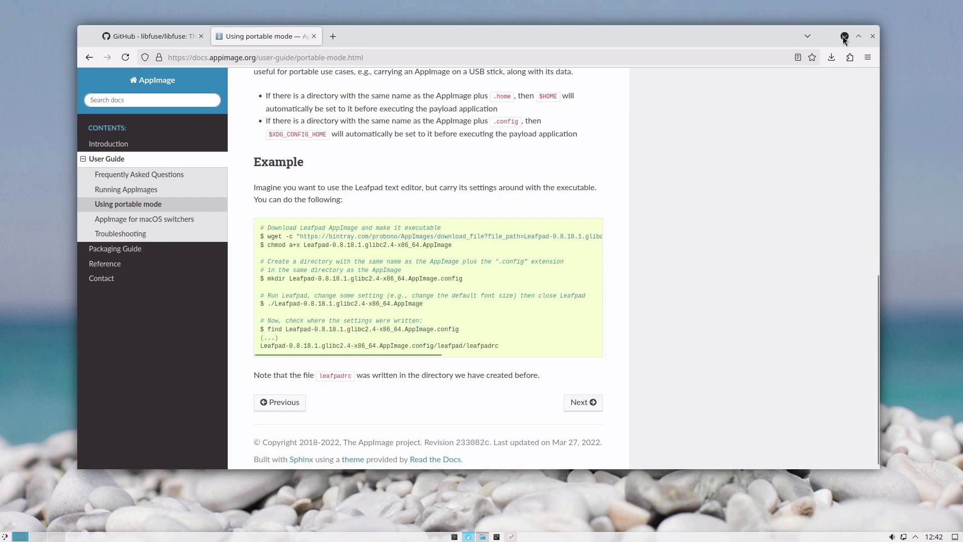
click(845, 37)
key(F10)
text(xournalpp-1.2.3-x86_64.AppImage)
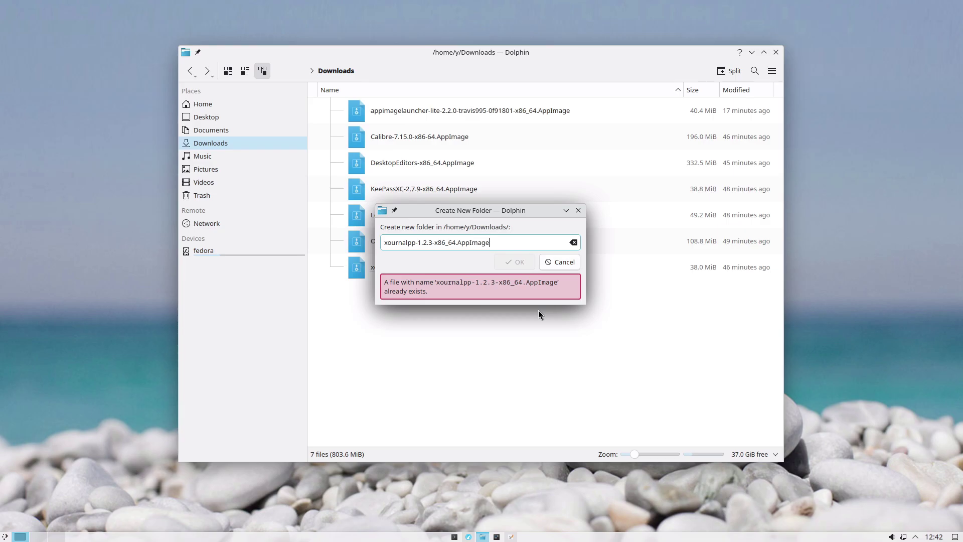
text(.config)
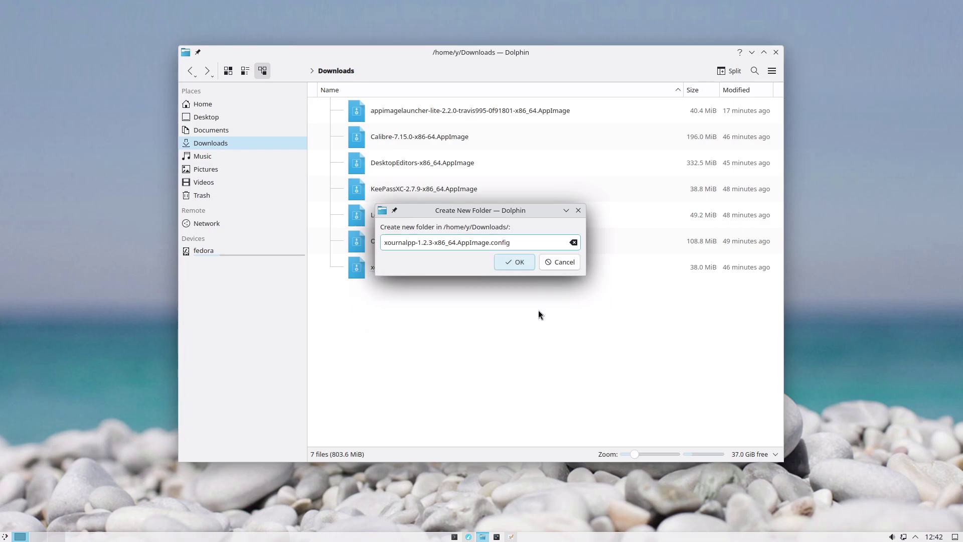
key(Return)
key(Return)
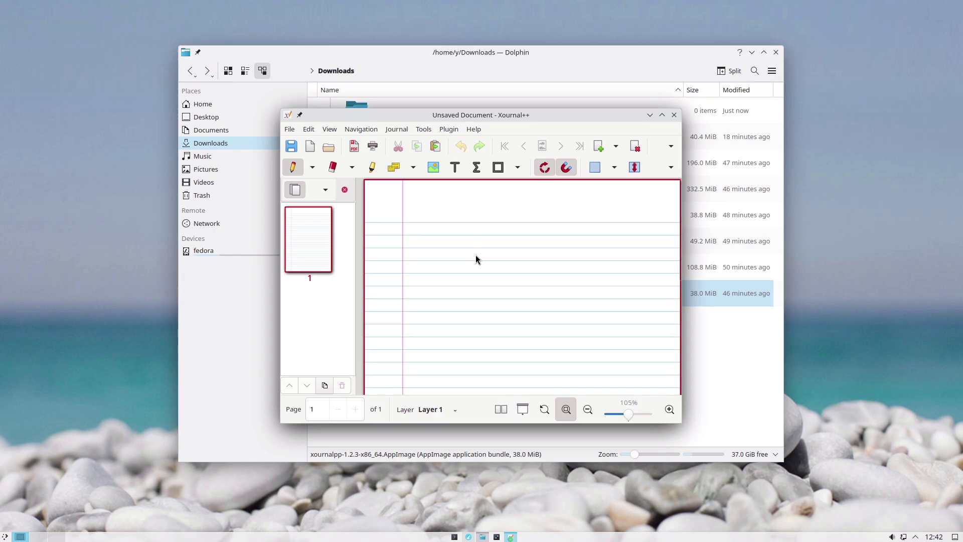
Set Xournal++ autosaving to every 5 minutes in Preferences, then close Xournal++
click(78, 87)
click(98, 281)
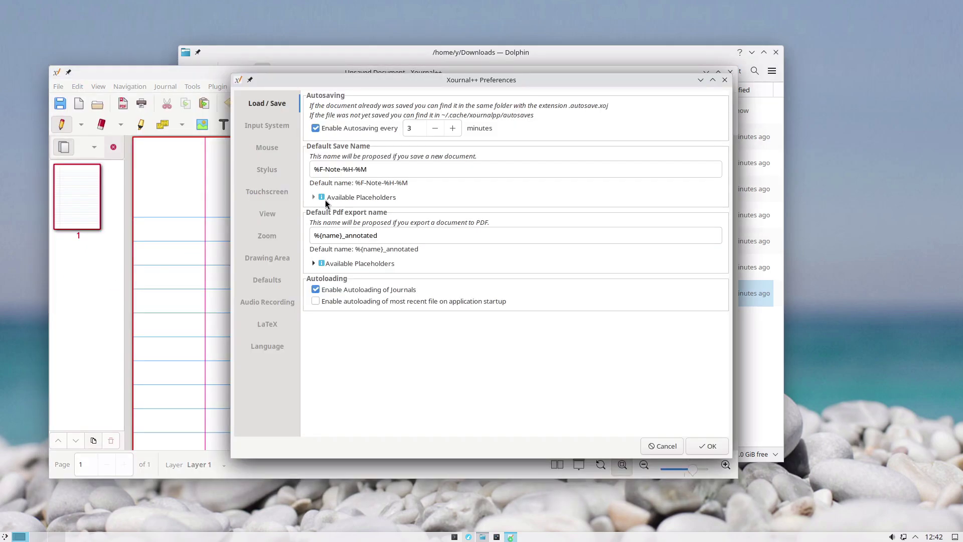
double_click(454, 128)
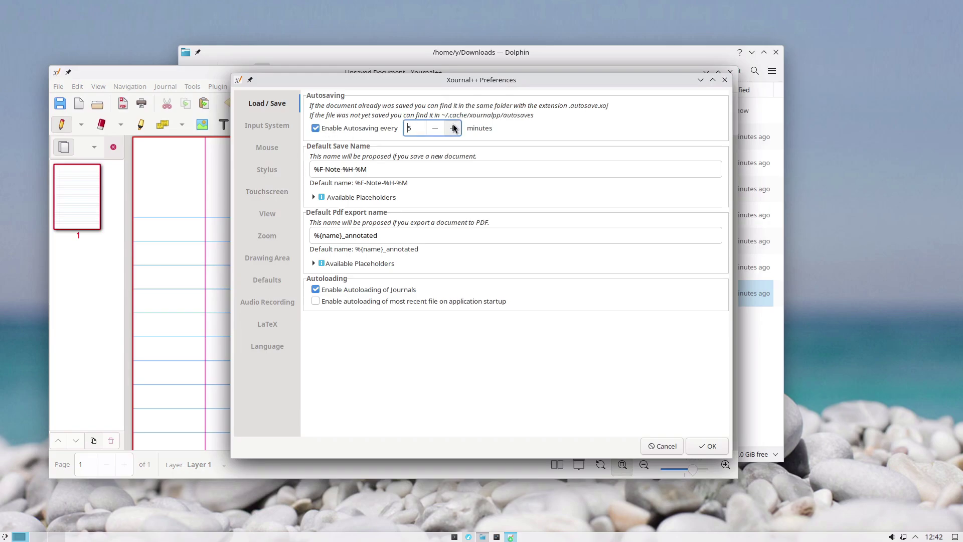
click(711, 450)
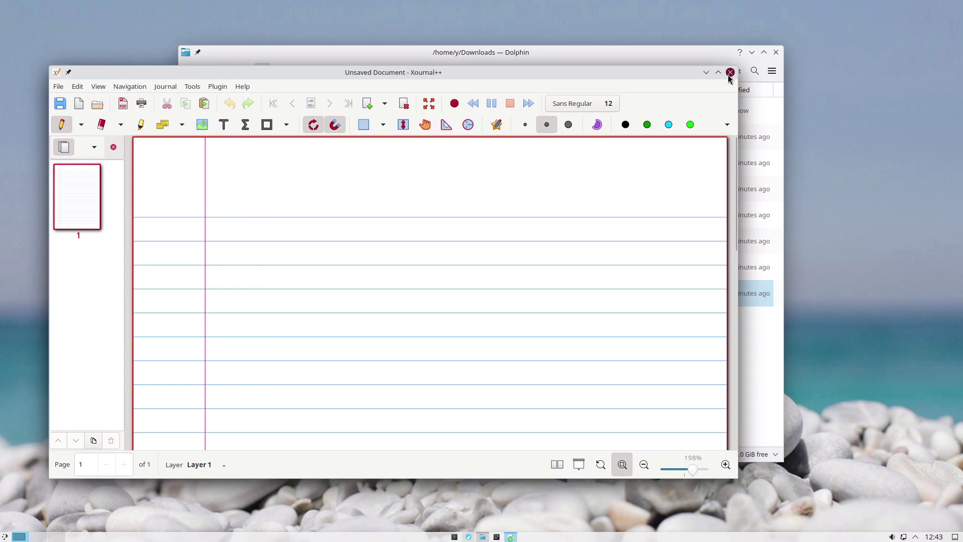
click(730, 72)
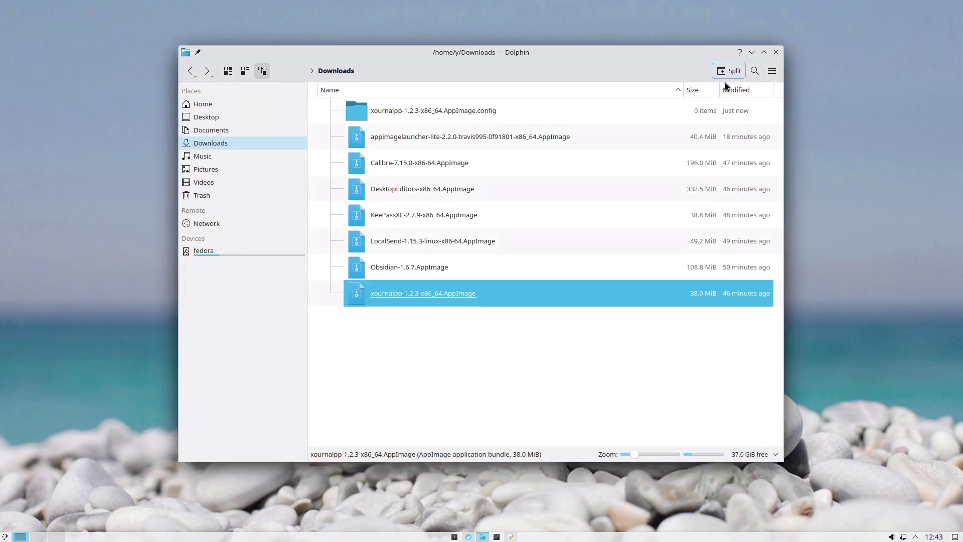
double_click(431, 110)
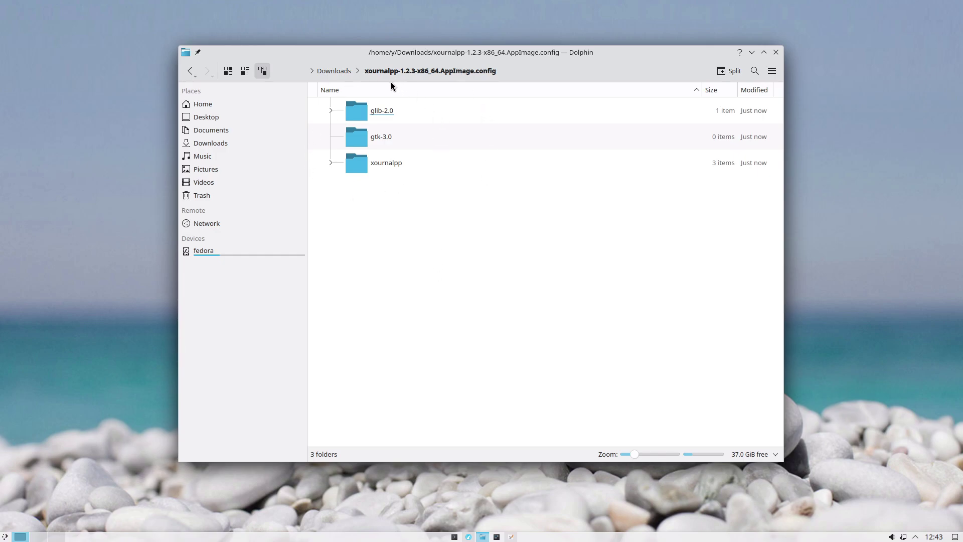
key(alt+Left)
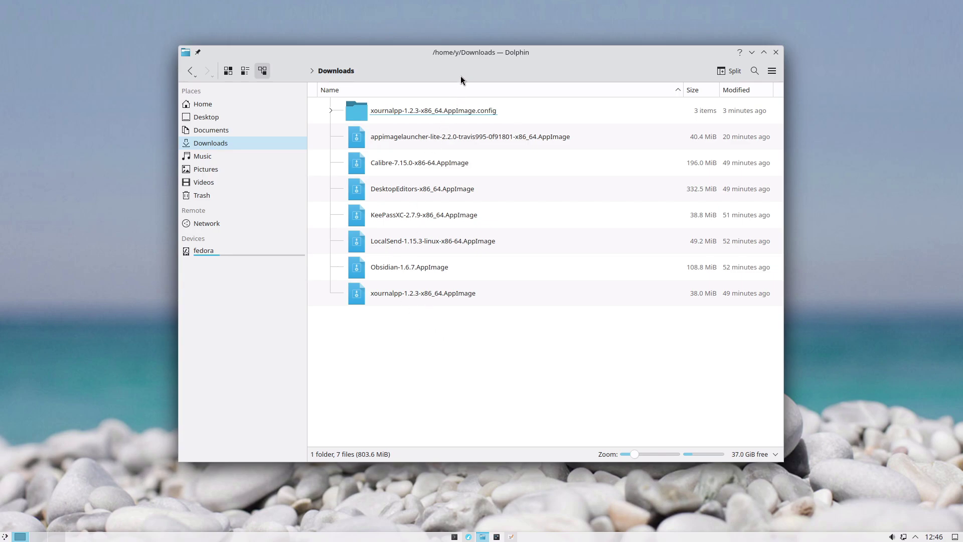
Set Dolphin's 'When opening an executable file' to Run script, then launch and close the Xournal++ AppImage
double_click(408, 299)
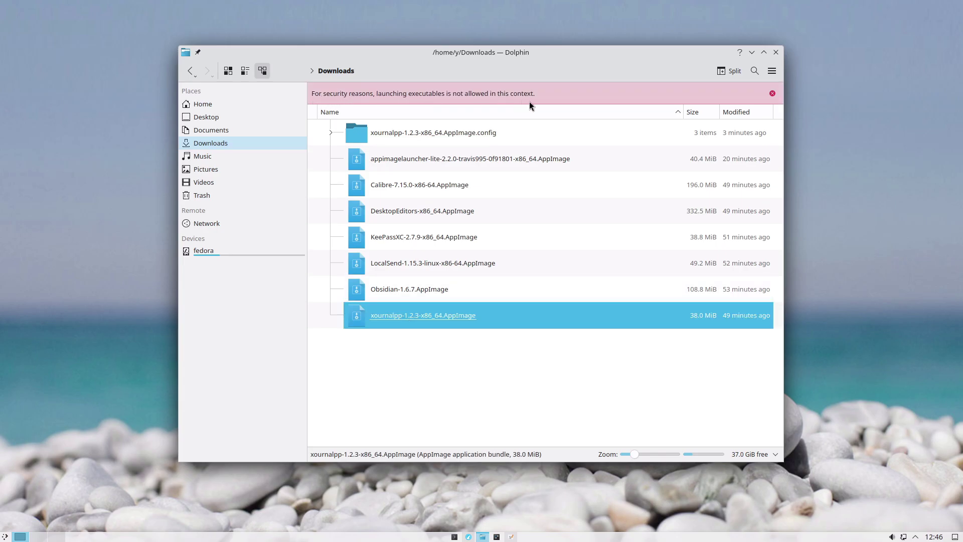
click(771, 71)
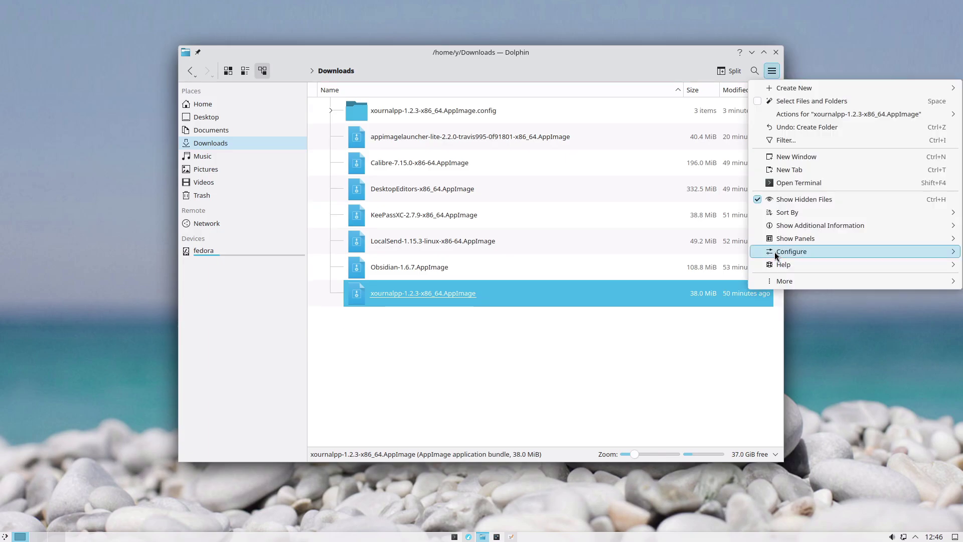
mouse_move(774, 252)
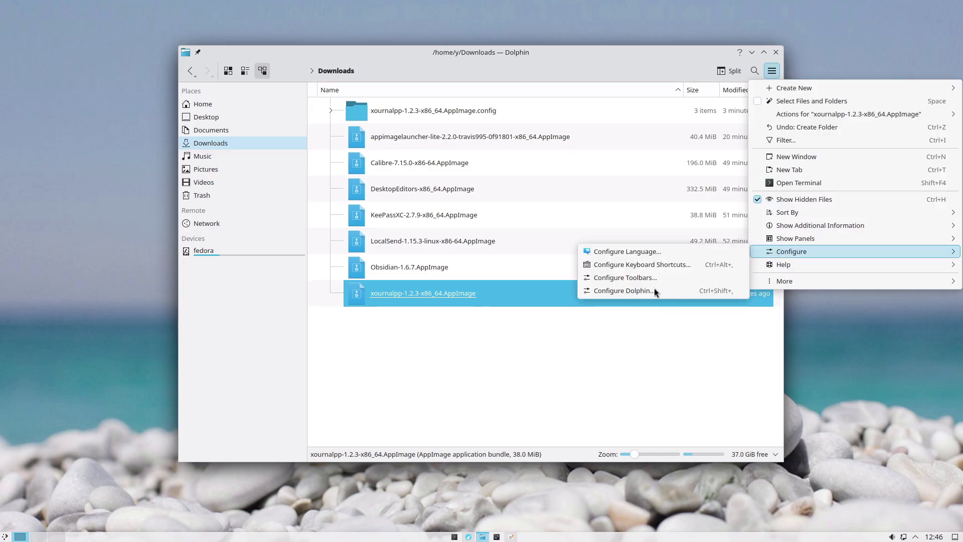
click(634, 291)
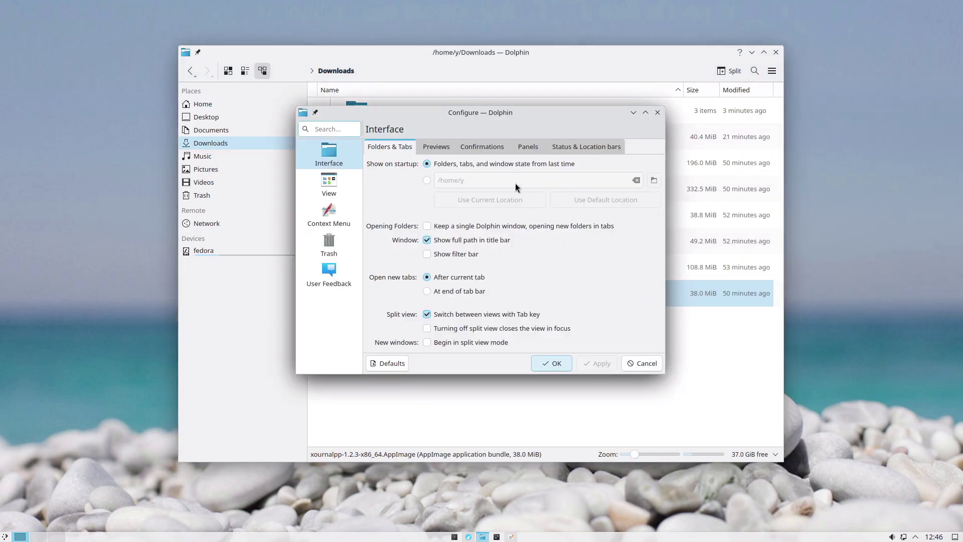
click(488, 146)
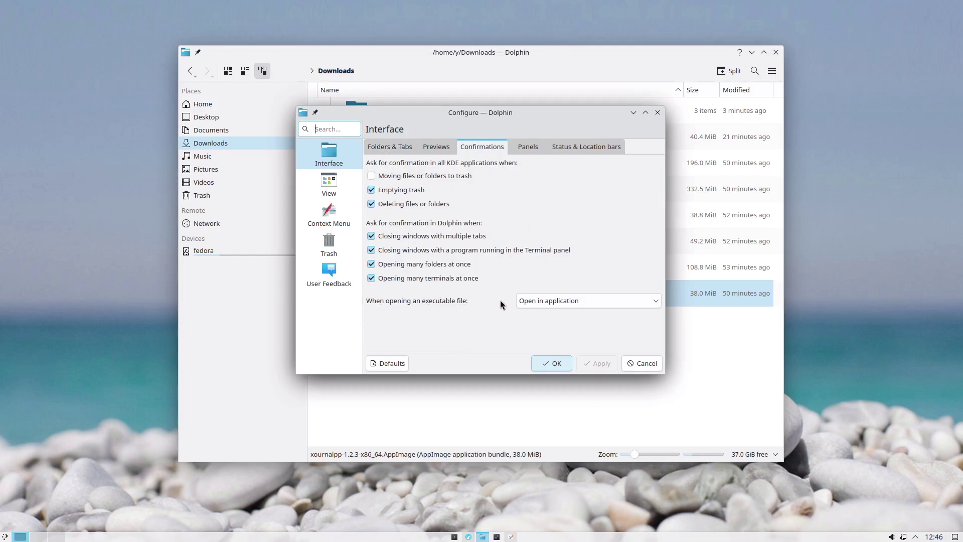
click(582, 301)
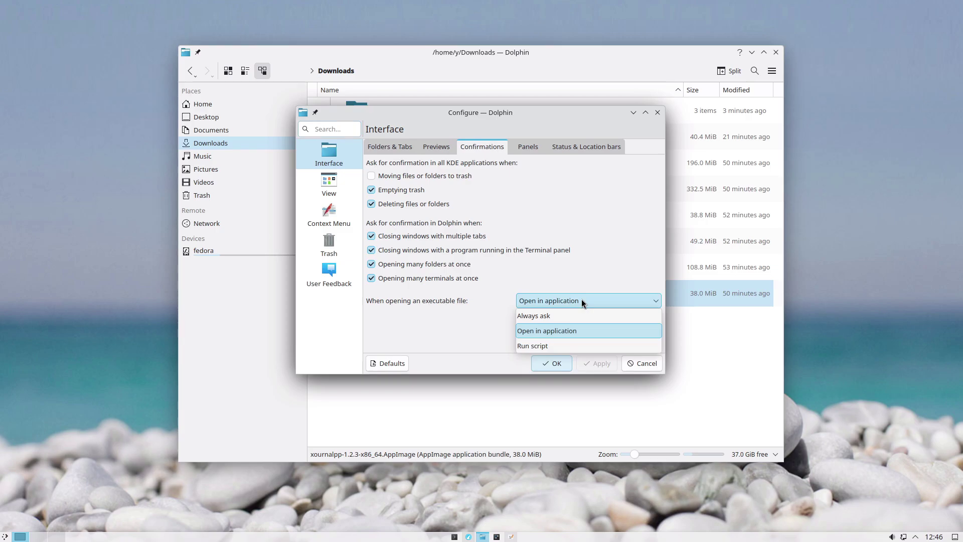
click(544, 346)
click(554, 363)
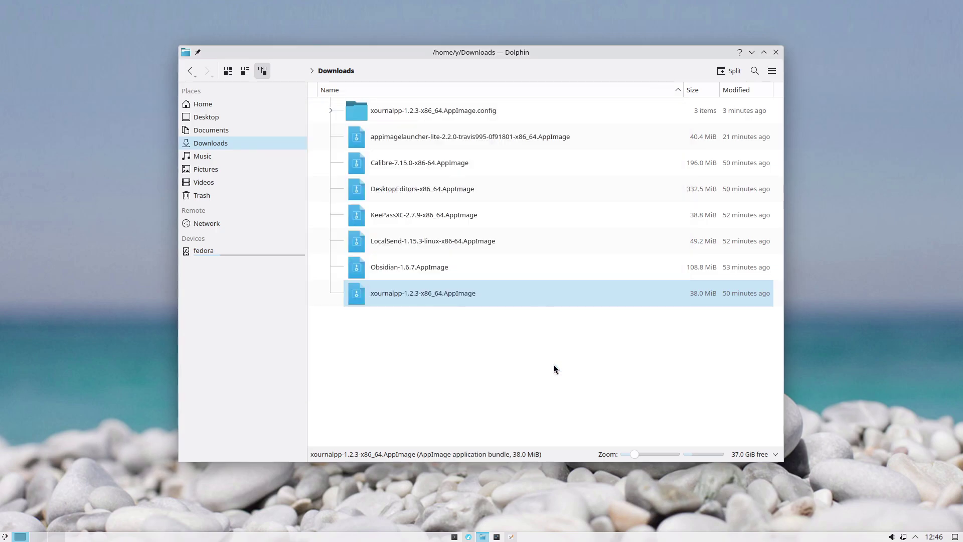
click(390, 291)
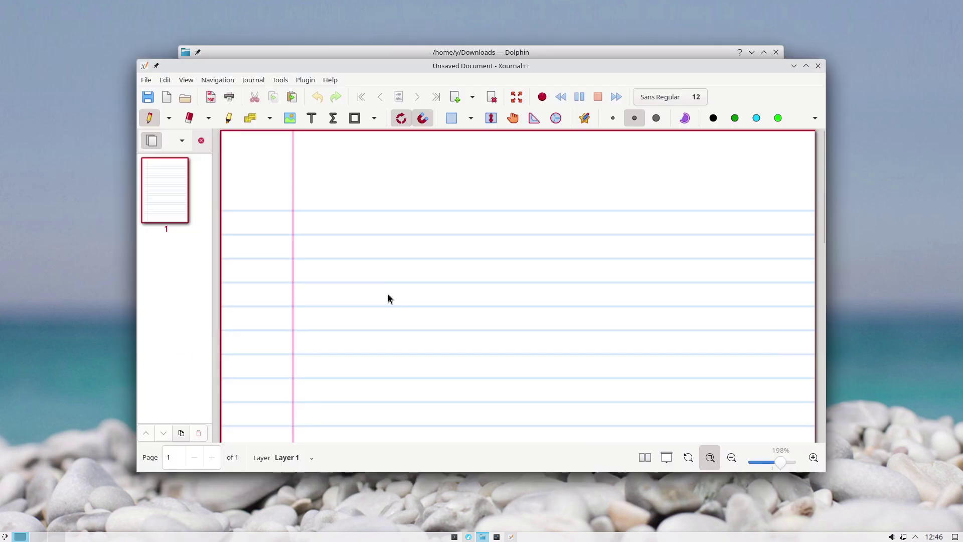
click(817, 65)
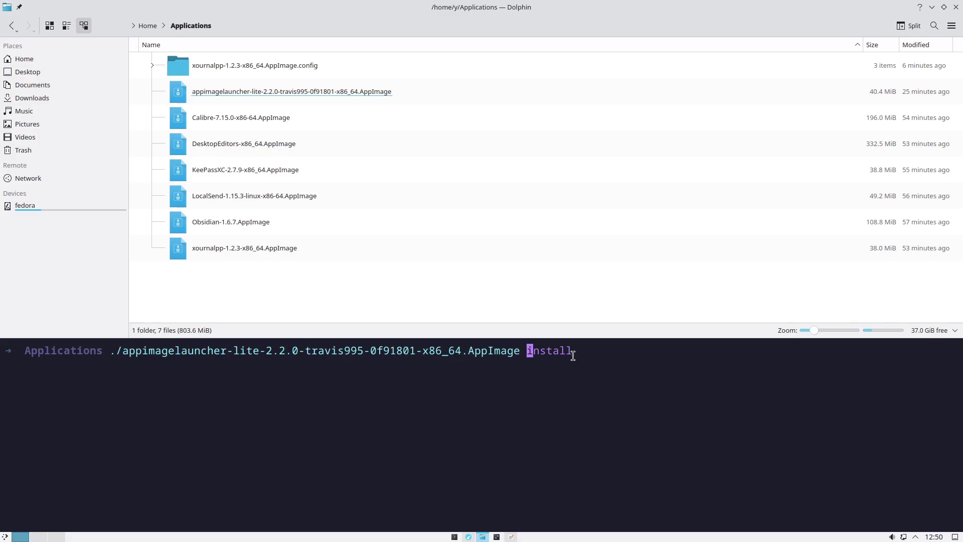
Run ./appimagelauncher-lite-2.2.0-travis995-0f91801-x86_64.AppImage install in Konsole
key(Return)
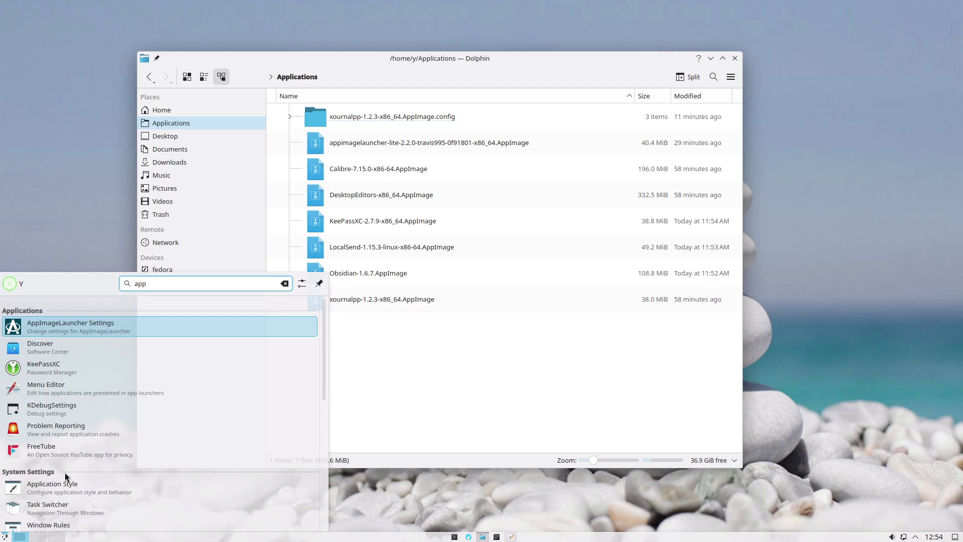
Open AppImageLauncher Settings from the 'app' search and select its /home/y/Applications storage field
key(Return)
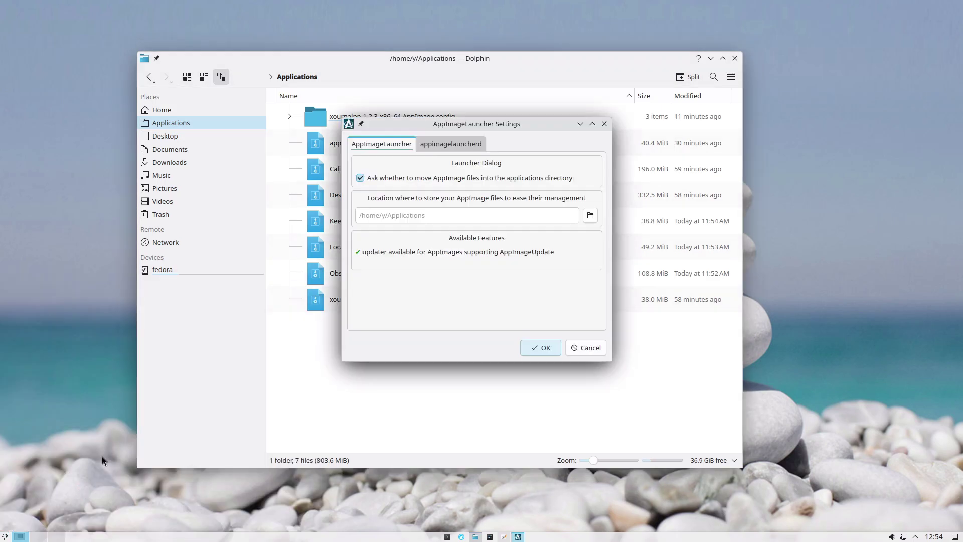
click(361, 215)
Open the Inkscape AppImage with AppImageLauncher and choose Integrate and run, leaving Downloads empty
click(452, 144)
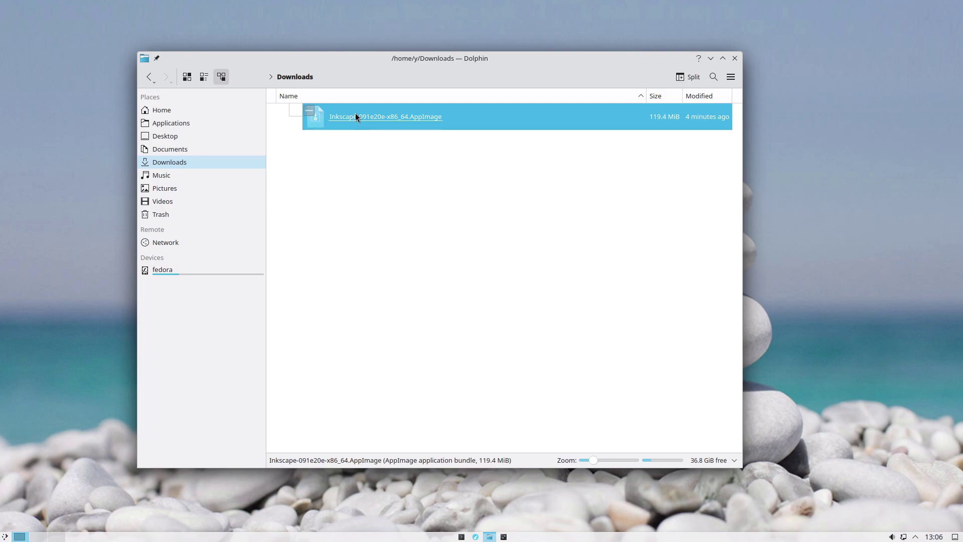
right_click(355, 117)
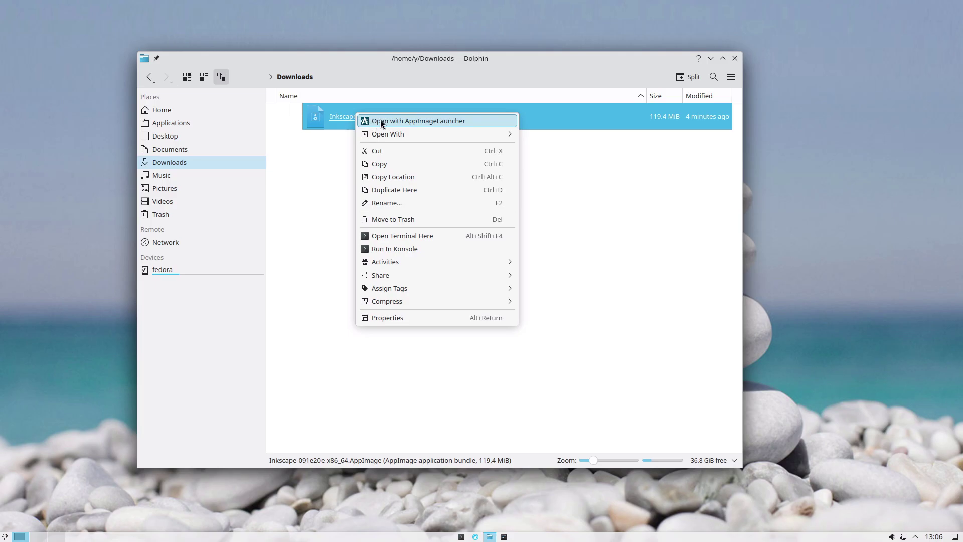
click(380, 121)
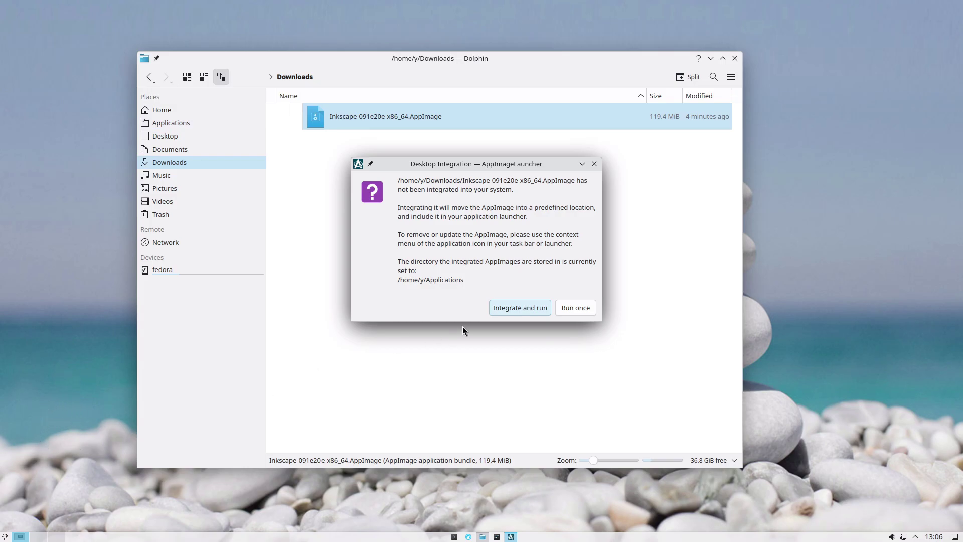
click(506, 311)
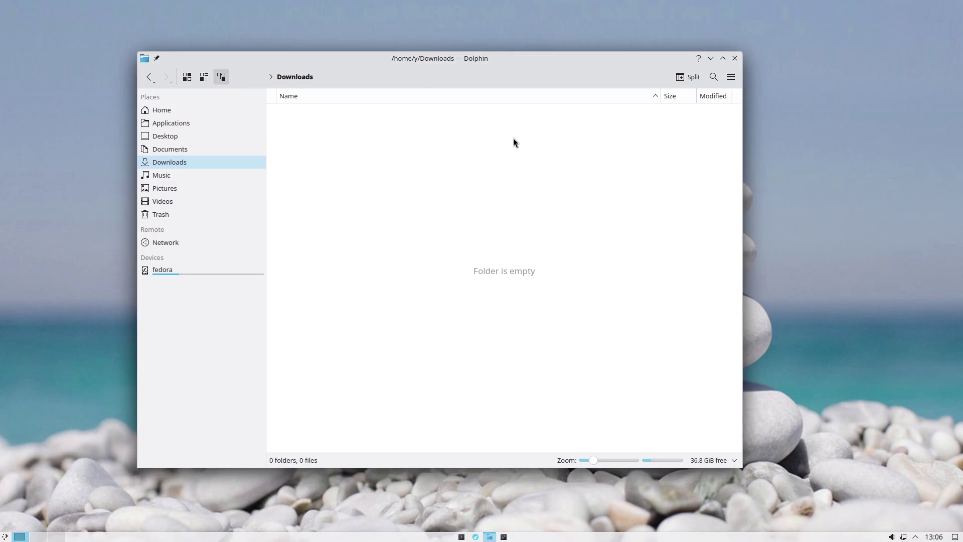
Show the Applications folder and move the Inkscape welcome window aside
click(158, 121)
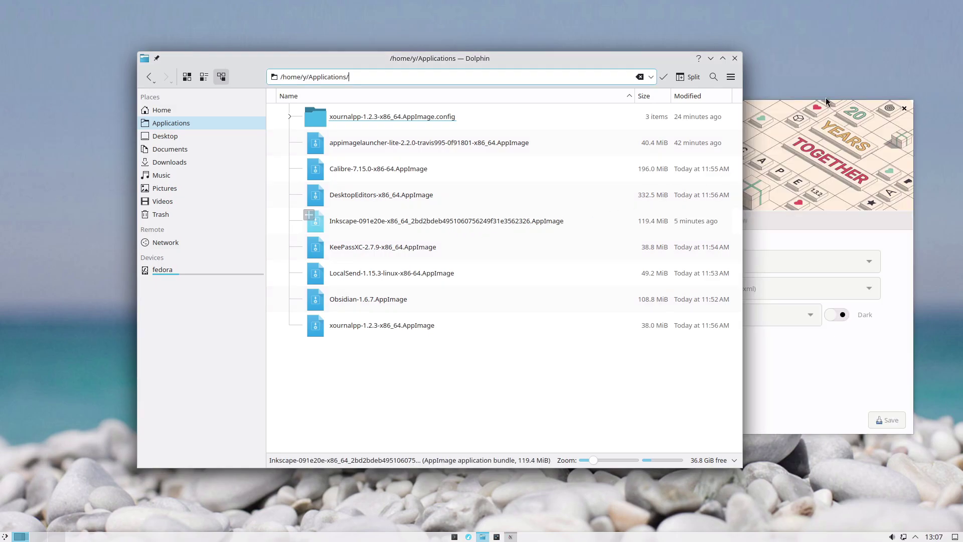
click(775, 106)
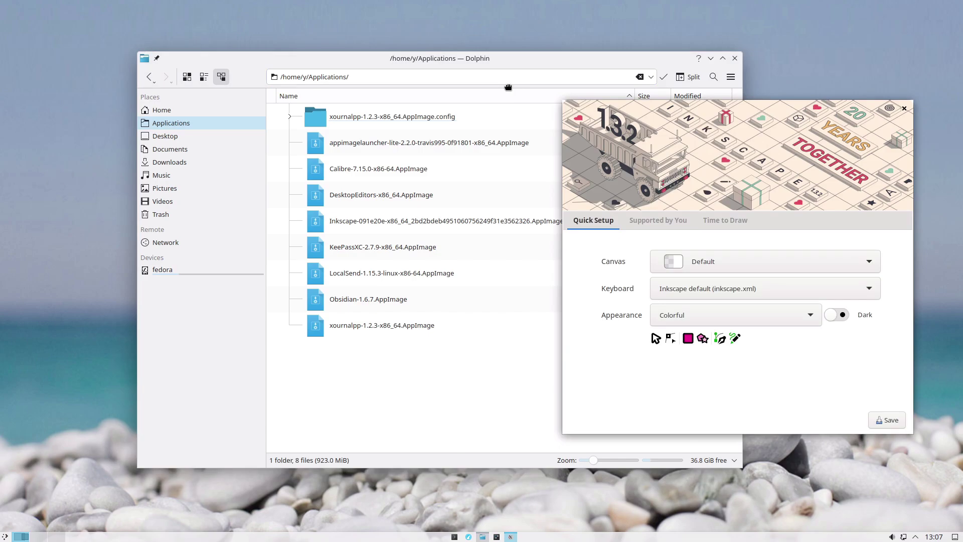
drag(508, 88, 504, 87)
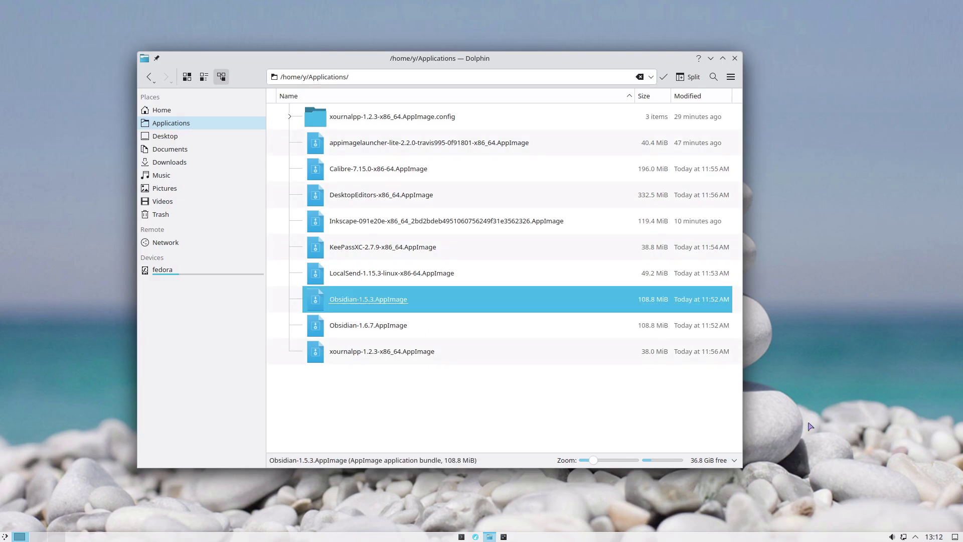
Select Obsidian-1.5.3.AppImage next to Obsidian-1.6.7.AppImage in the Applications folder
key(Escape)
click(355, 304)
click(428, 423)
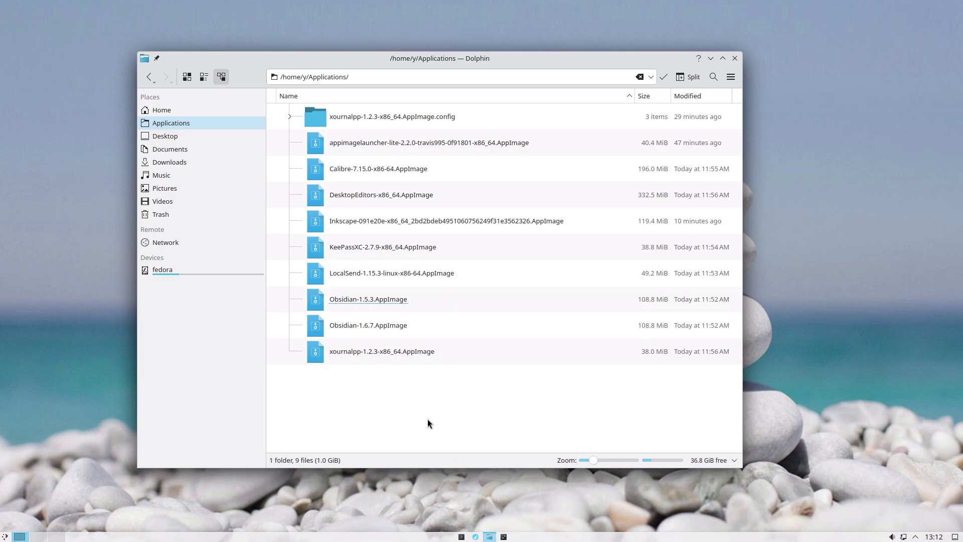
click(371, 297)
click(354, 327)
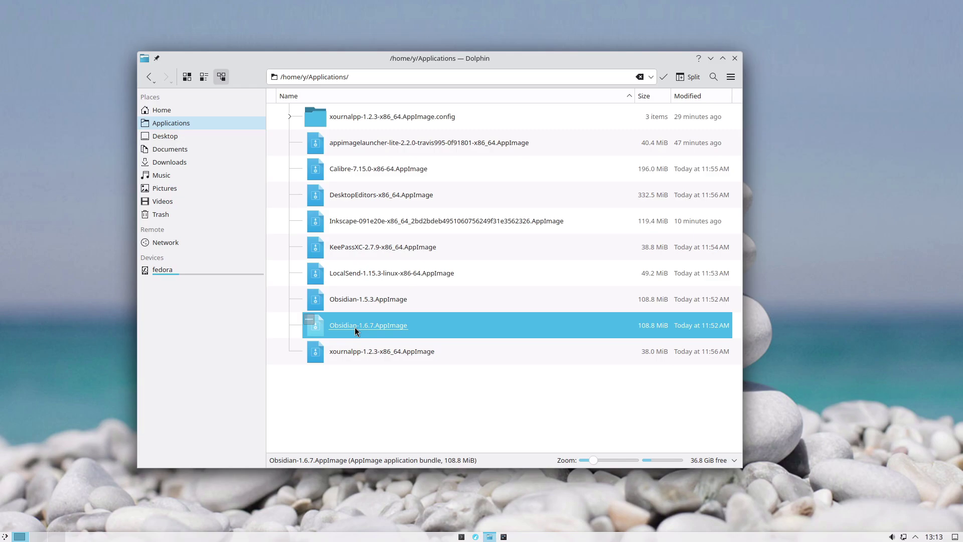
click(360, 300)
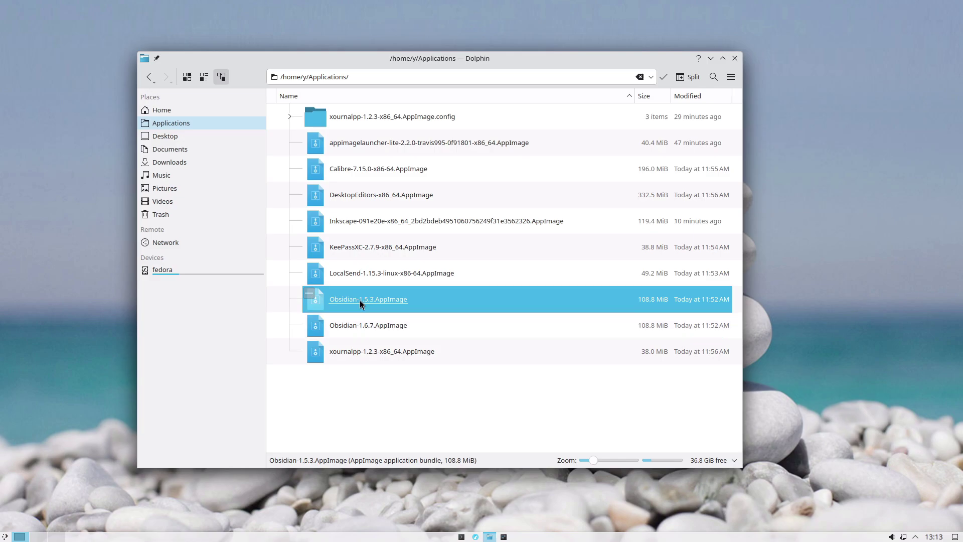